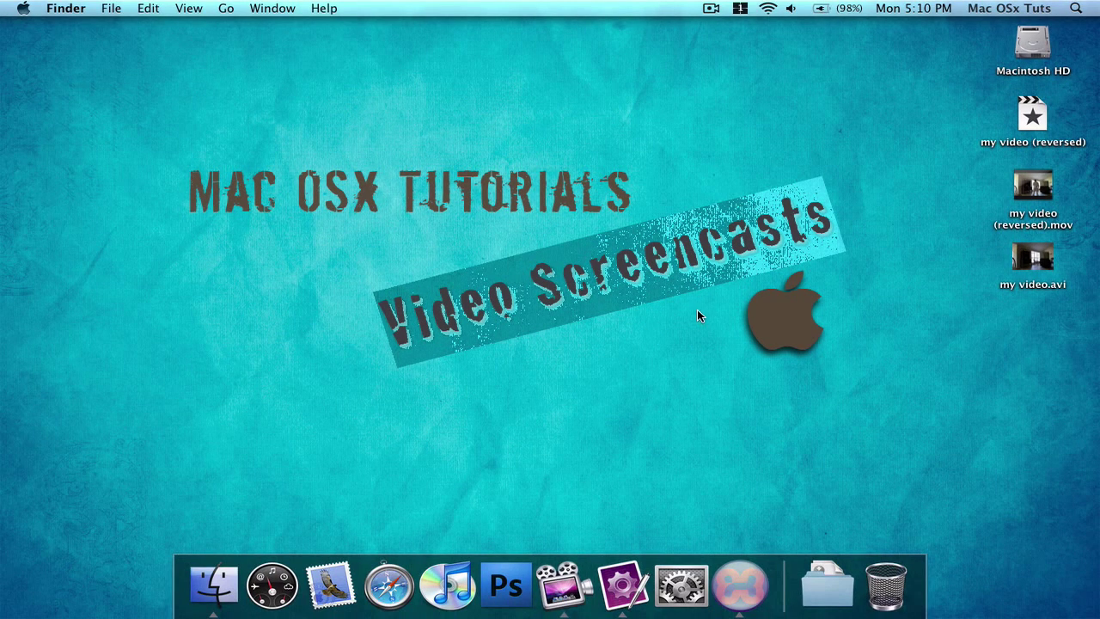
Launch iMovie HD from Spotlight and create a new project named My Great Movie
key("super+space")
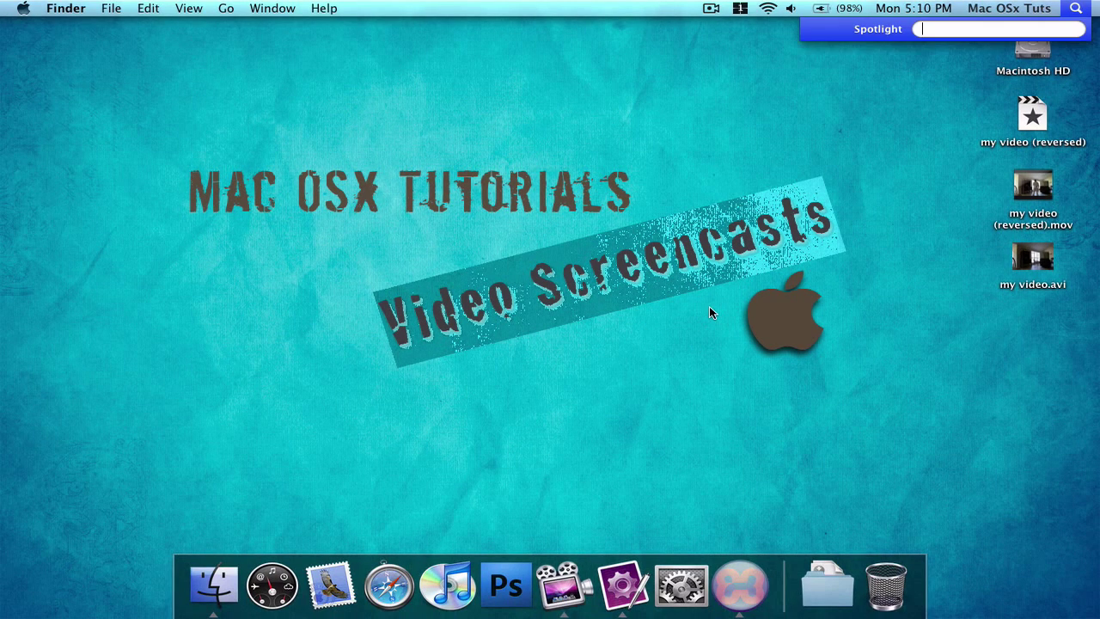
type("imovie")
key("Return")
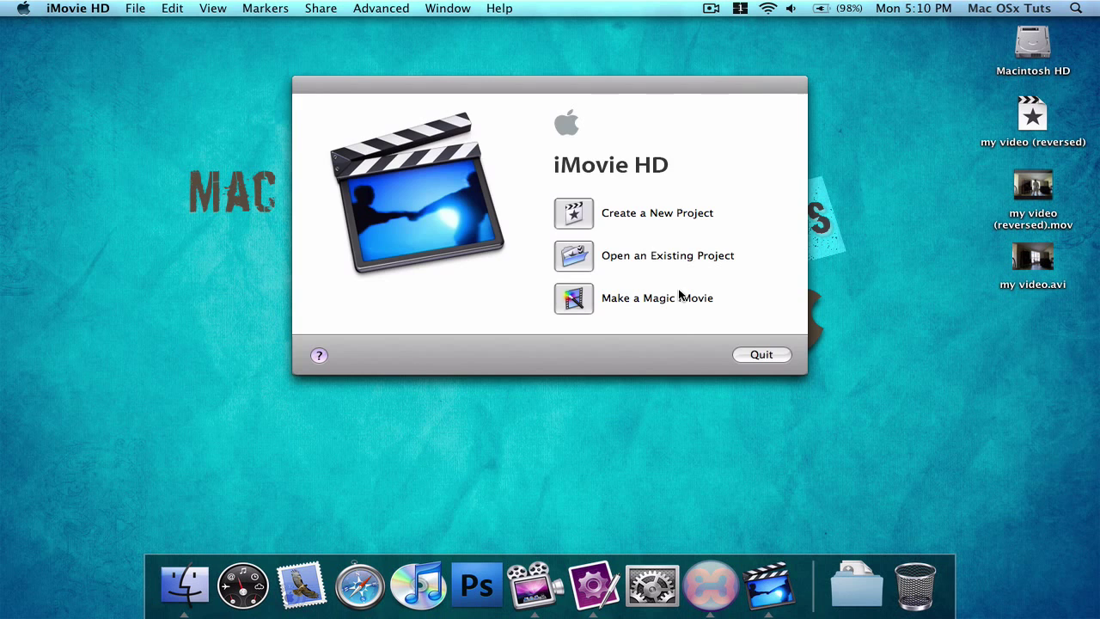
left_click(573, 213)
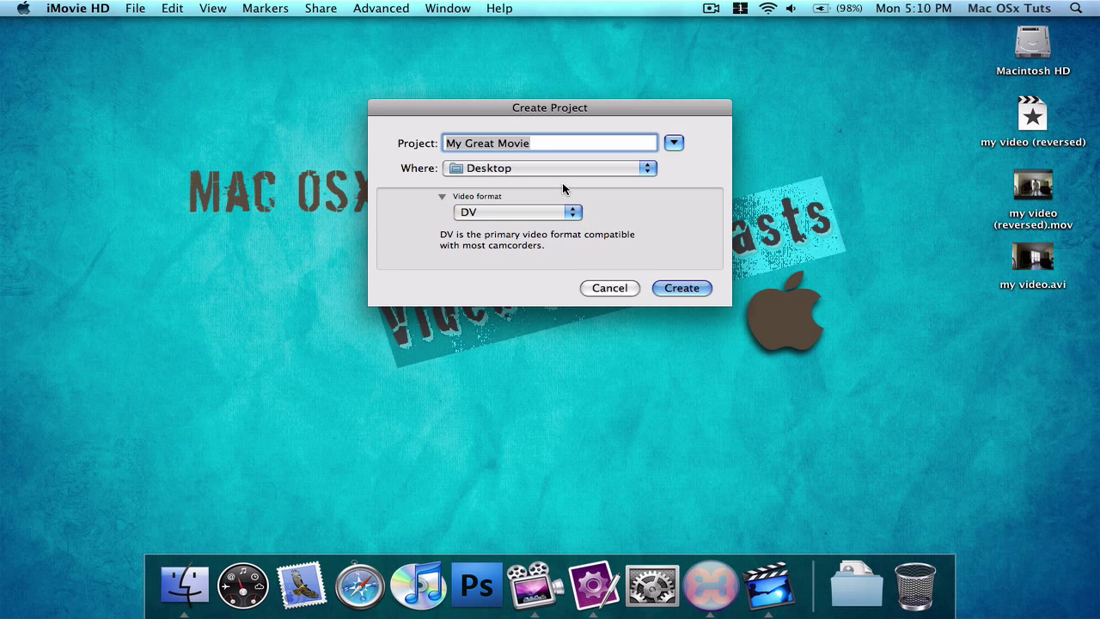
left_click(687, 290)
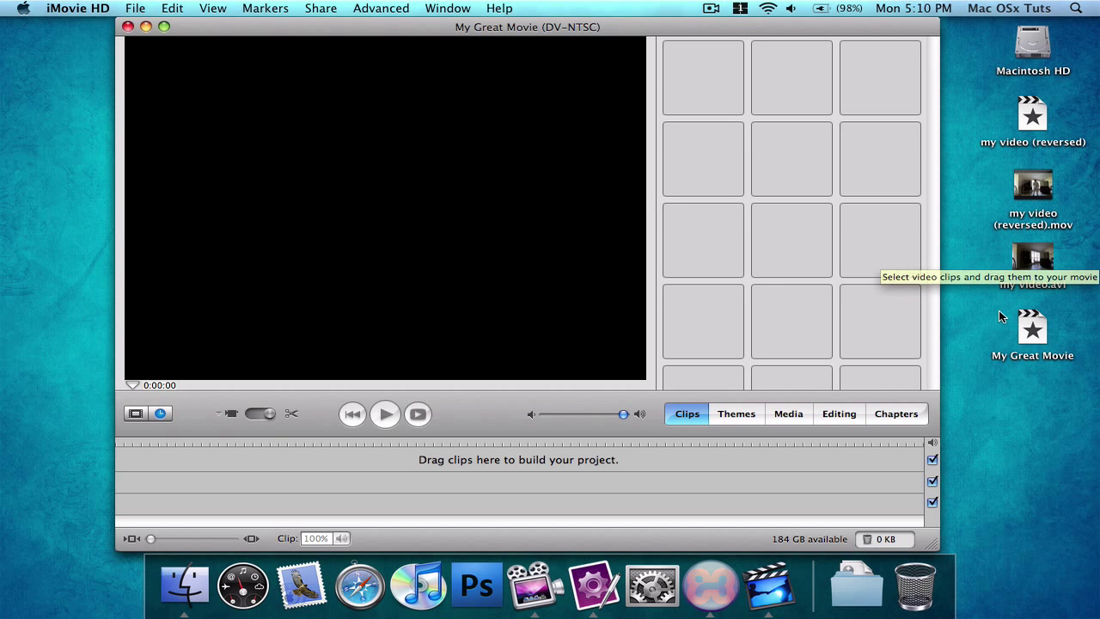
Import my video.avi from the desktop into the project's Clips pane as a 0:15:00 clip
left_click_drag(1027, 327, 705, 95)
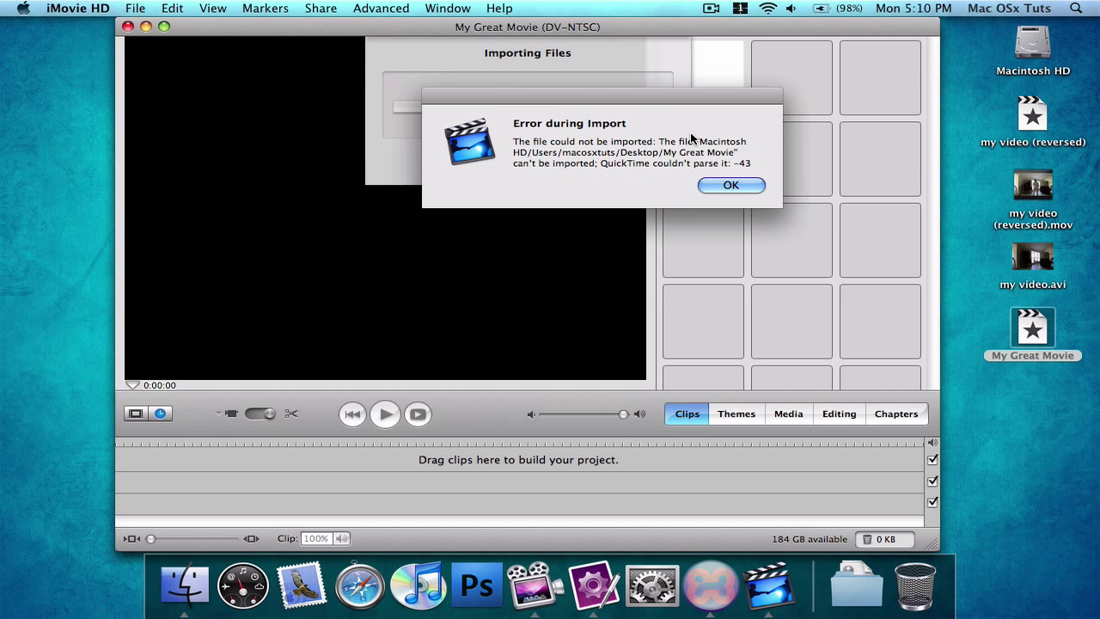
left_click(730, 185)
left_click_drag(1091, 277, 708, 101)
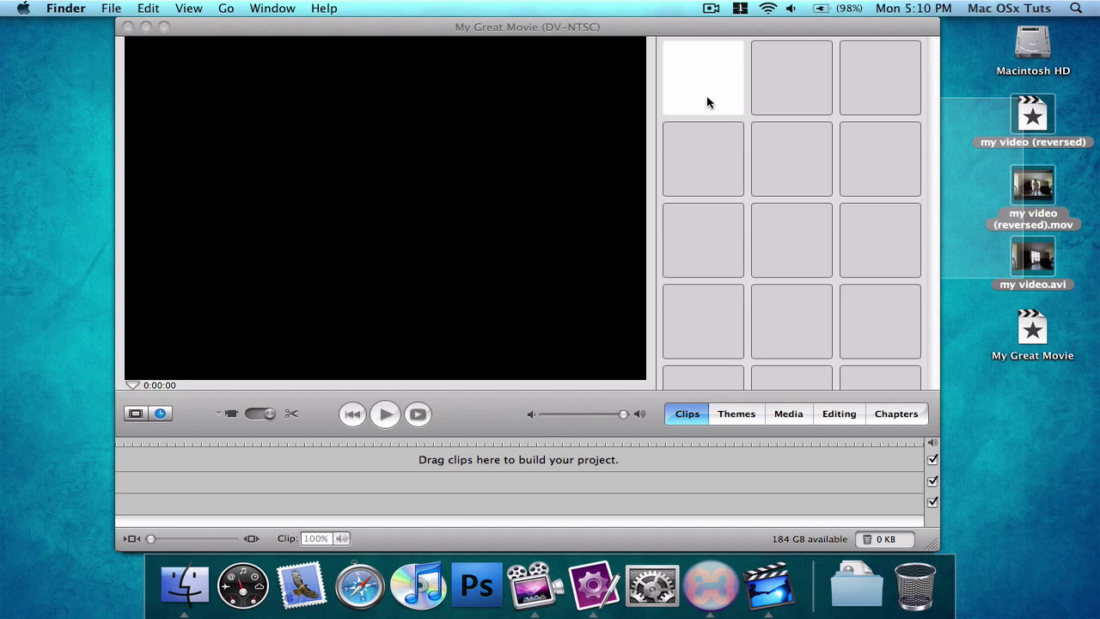
left_click(923, 233)
left_click_drag(1010, 262, 730, 98)
left_click(1019, 262)
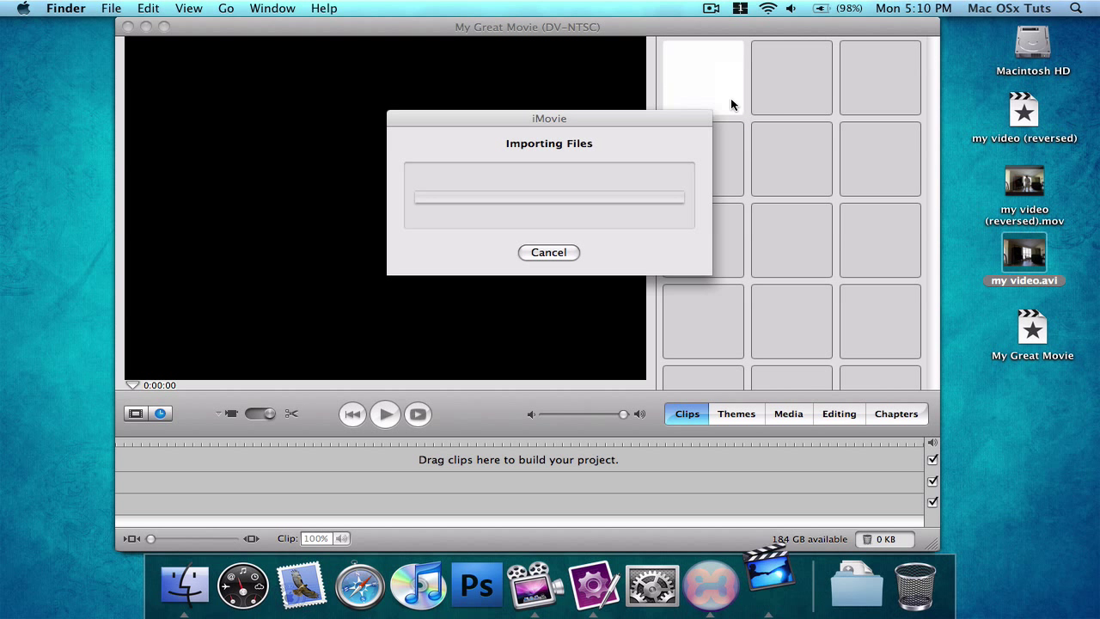
left_click(665, 236)
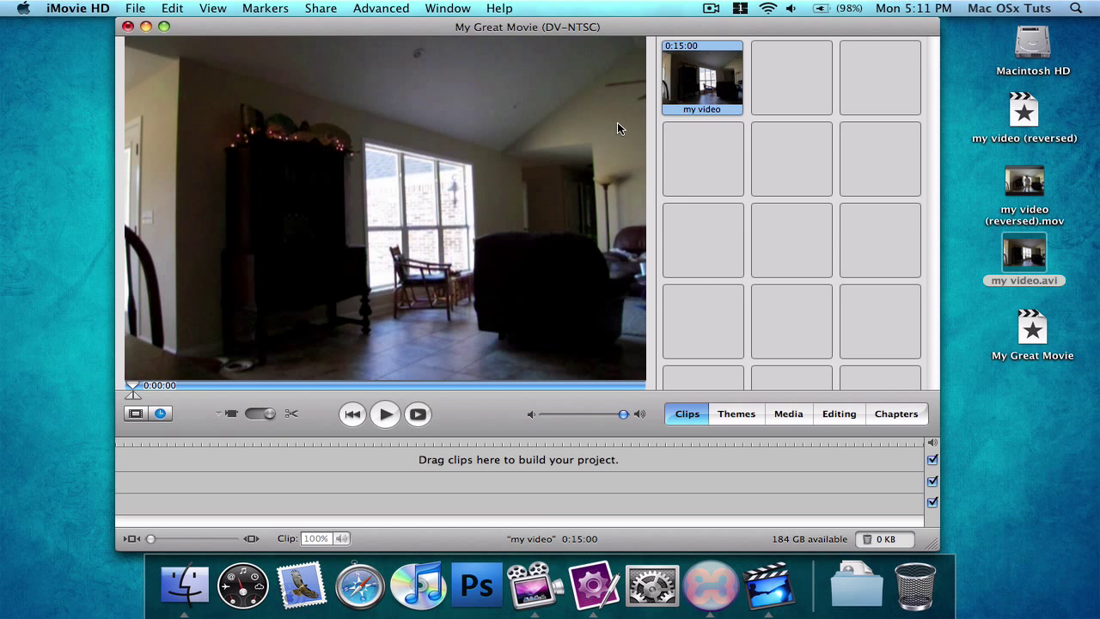
Place the my video clip in the clip viewer and choose Fast/Slow/Reverse with Reverse direction ticked
left_click(131, 417)
left_click_drag(714, 84, 166, 471)
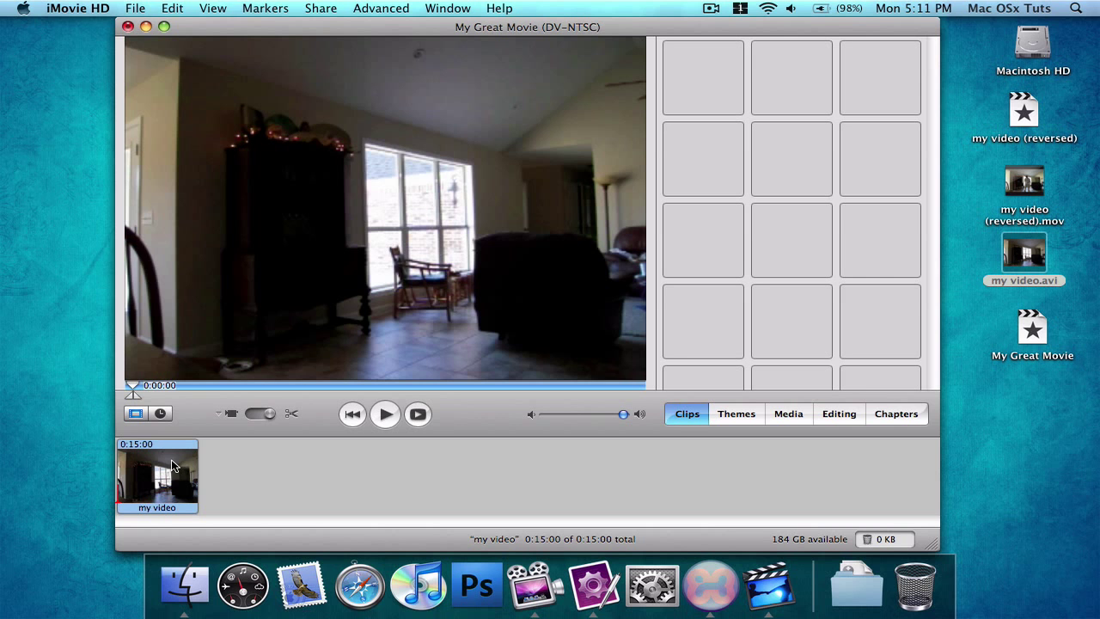
left_click(841, 414)
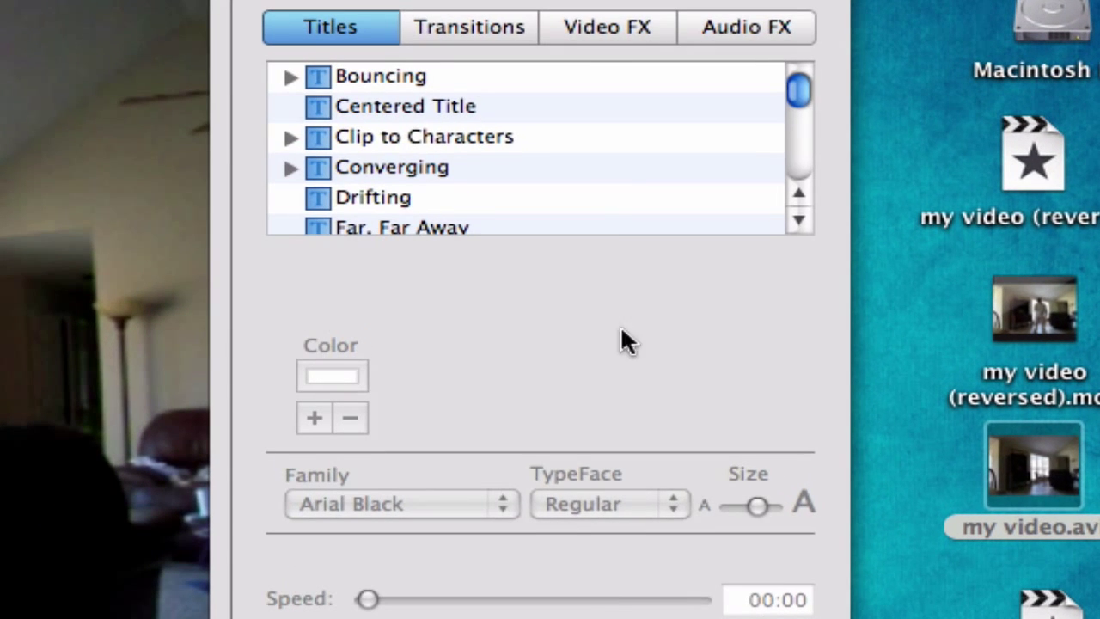
left_click(594, 32)
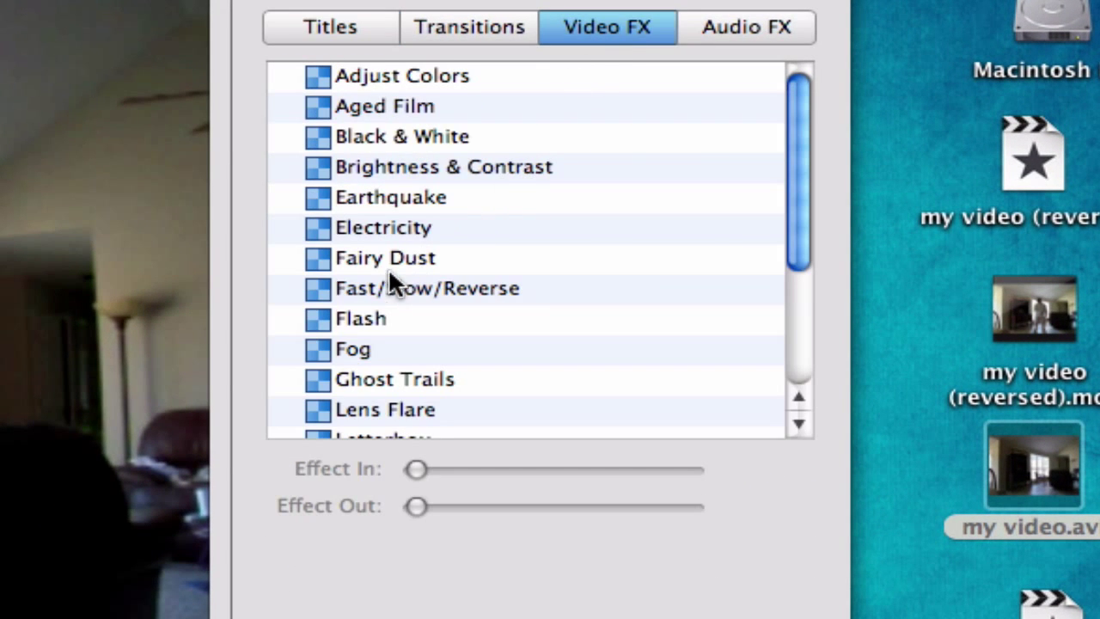
left_click(374, 291)
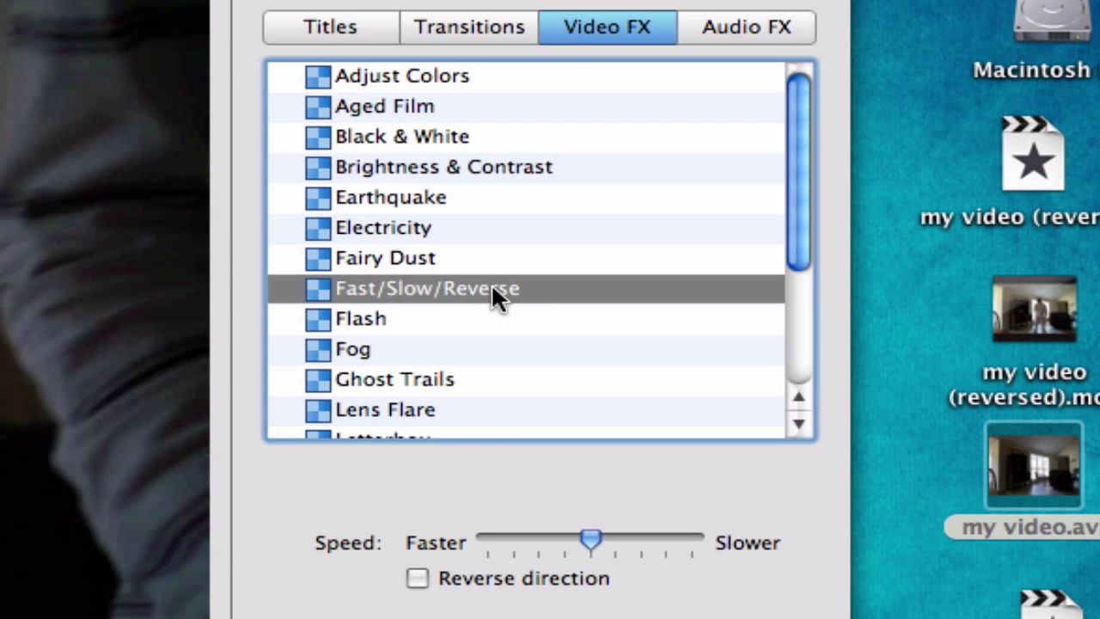
left_click(470, 581)
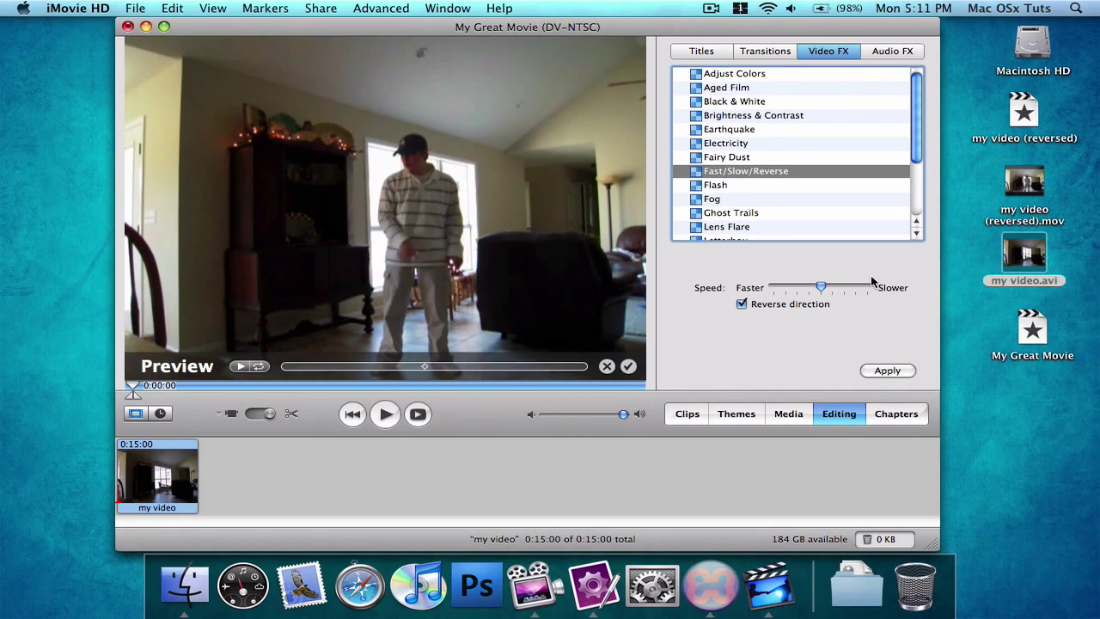
Apply the Fast/Slow/Reverse effect to my video and play the reversed clip to 0:14:25
left_click(629, 366)
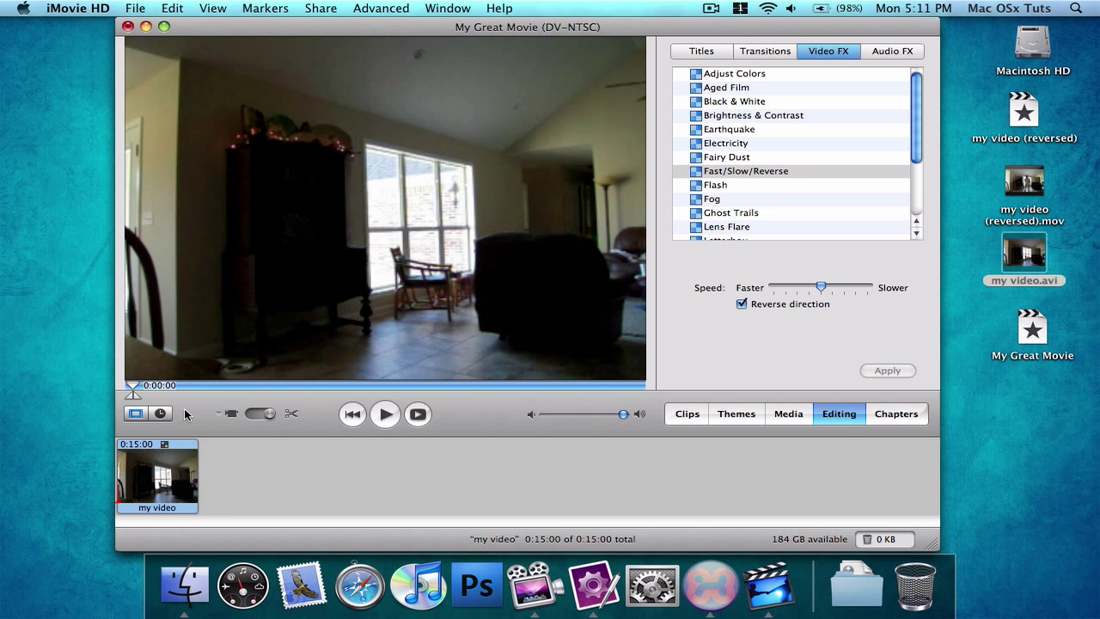
left_click(386, 415)
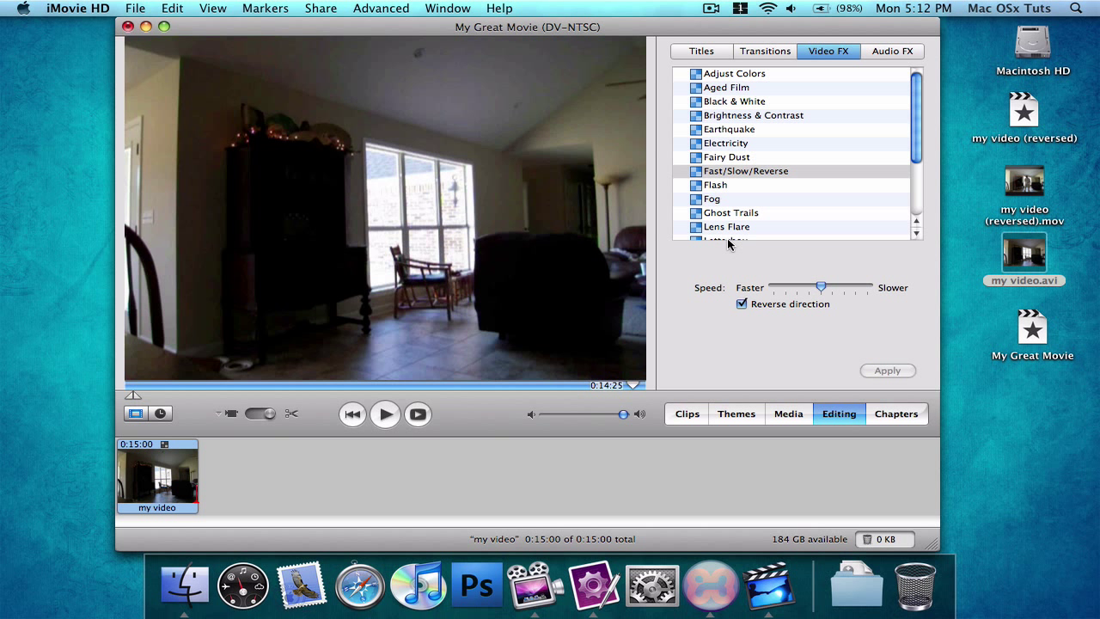
Search the iTunes library for 'mag' and put 03 This Magic Moment.m4a on the audio track
left_click(776, 52)
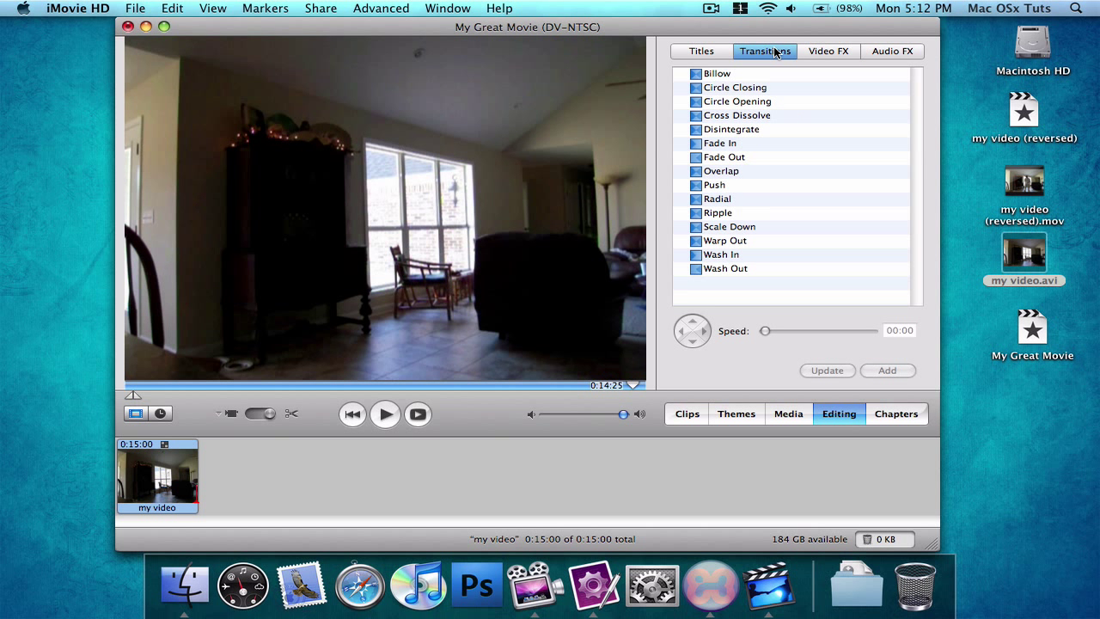
left_click(838, 53)
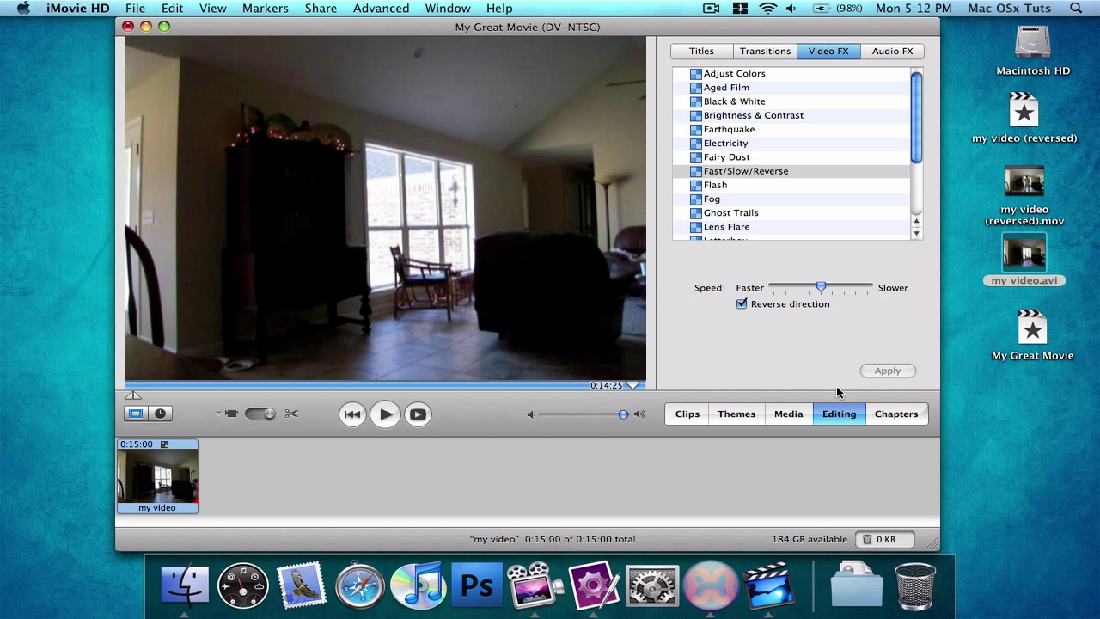
left_click(782, 416)
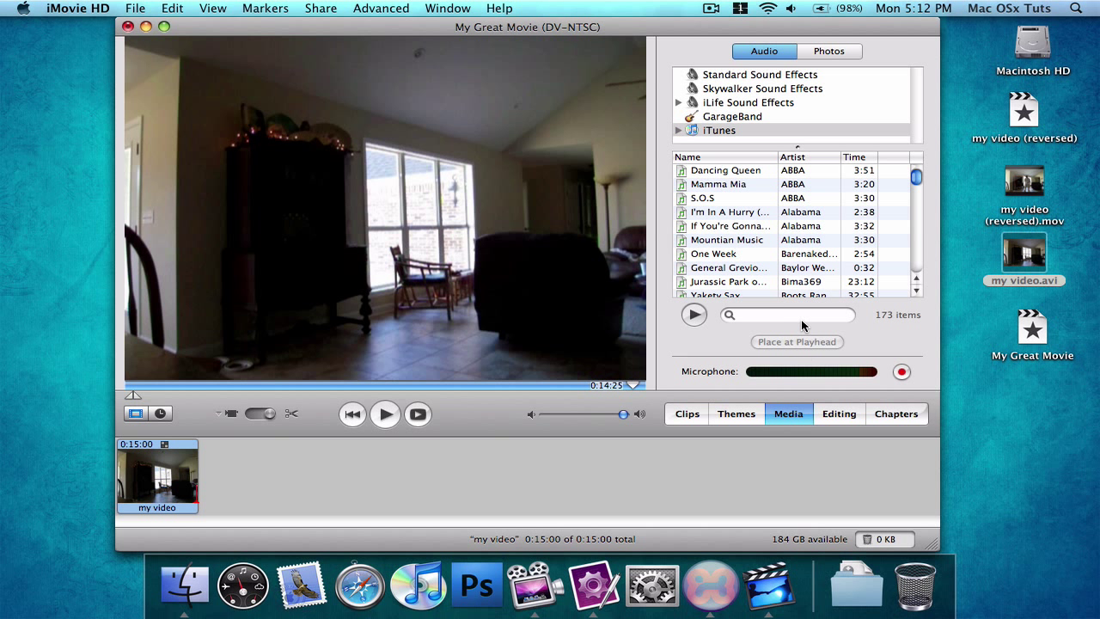
left_click(801, 318)
type("mag")
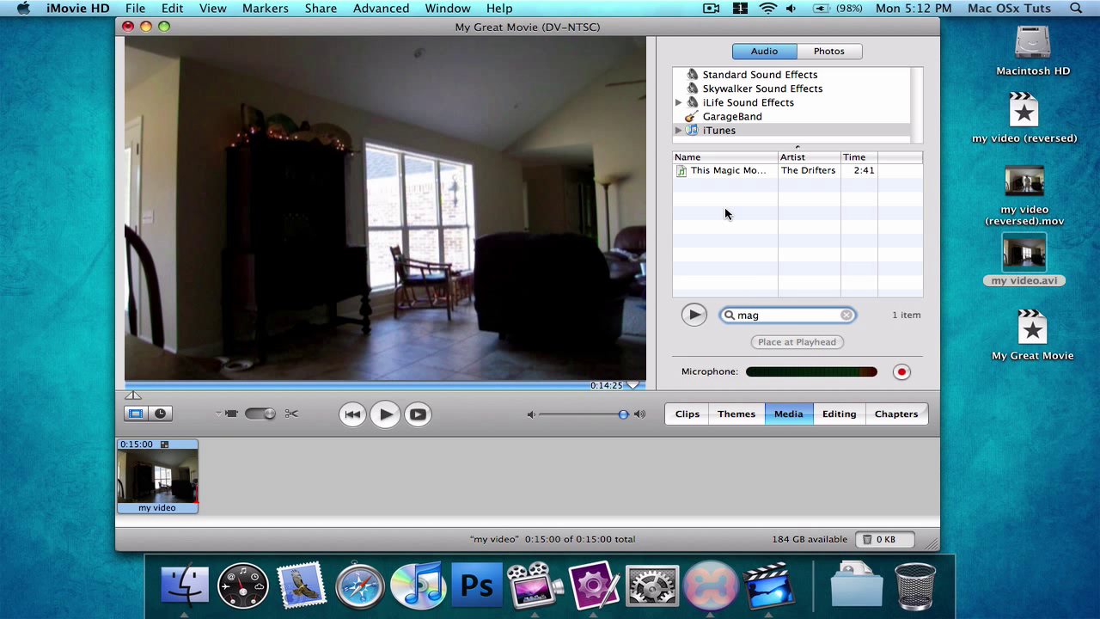
left_click_drag(703, 175, 153, 484)
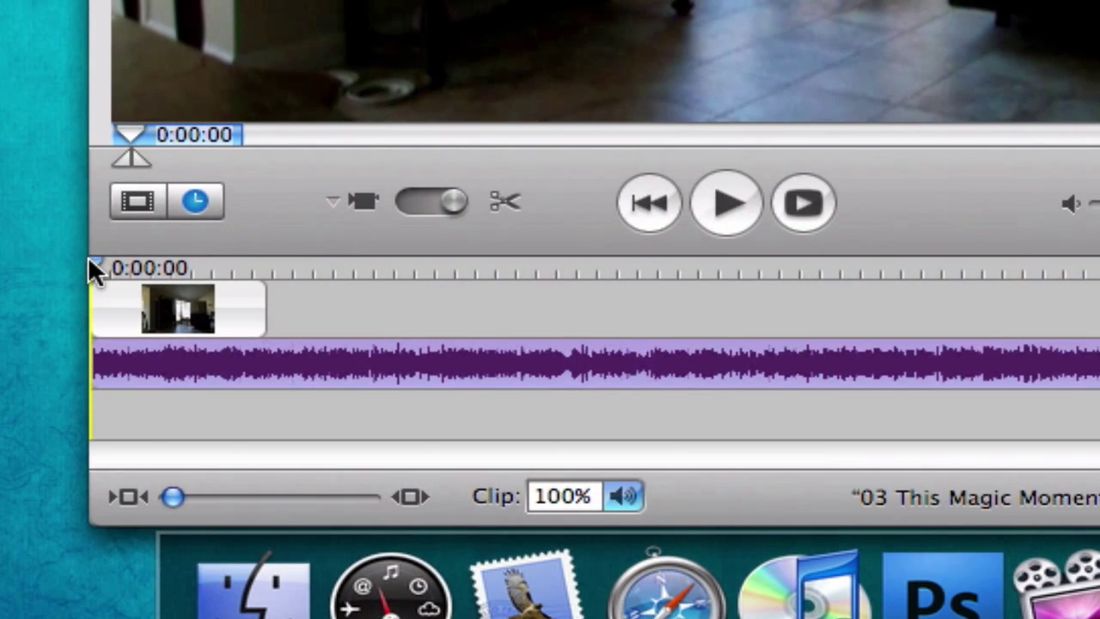
Trim This Magic Moment's start at the playhead, move it to 0:00, and shorten it to 0:15:00
left_click_drag(94, 268, 229, 268)
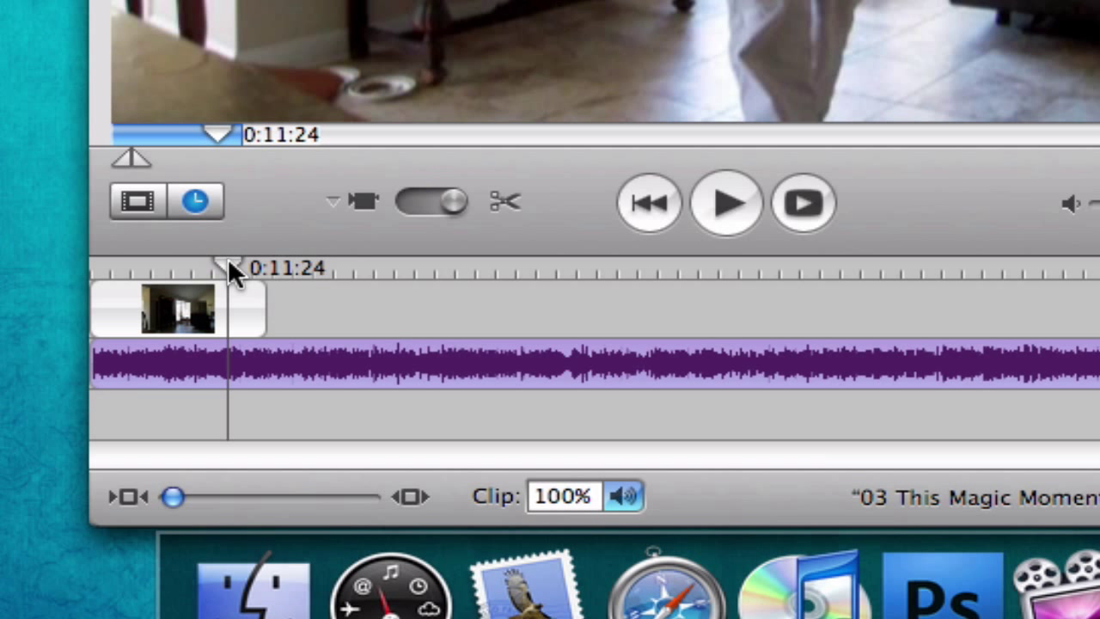
key("space")
key("space")
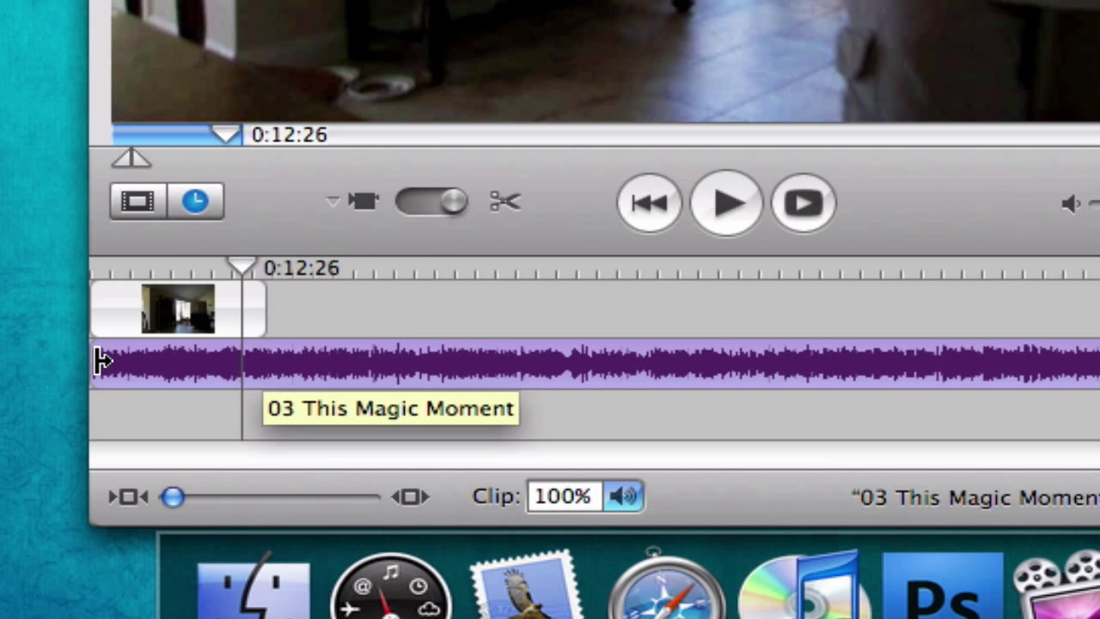
left_click_drag(98, 361, 251, 363)
left_click_drag(422, 375, 263, 373)
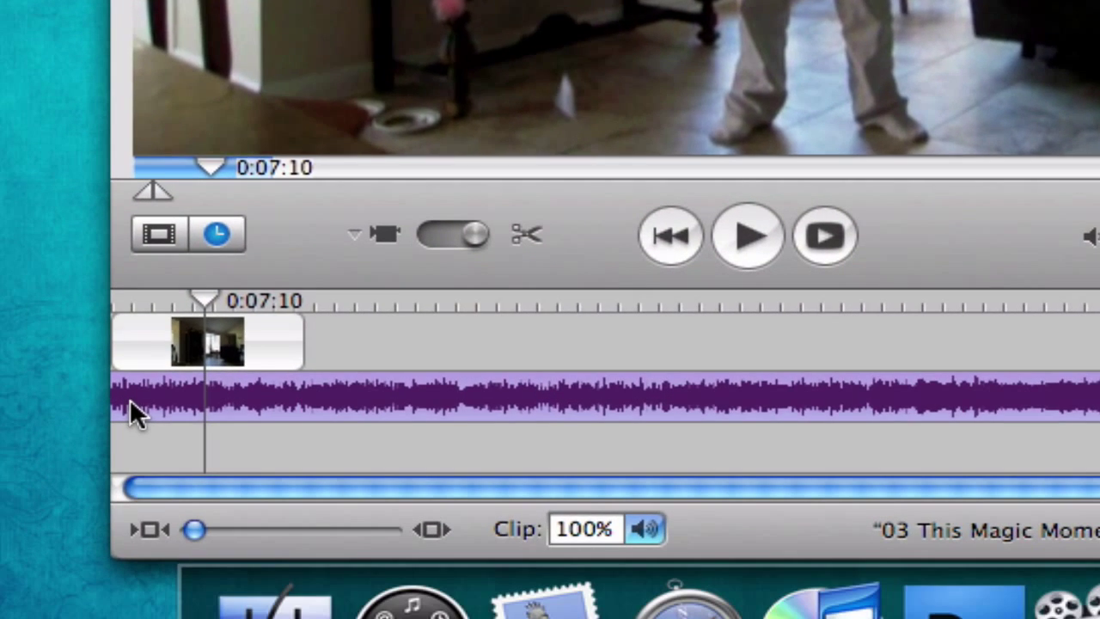
mouse_move(130, 400)
left_mouse_down()
mouse_move(214, 398)
mouse_move(123, 400)
left_mouse_up()
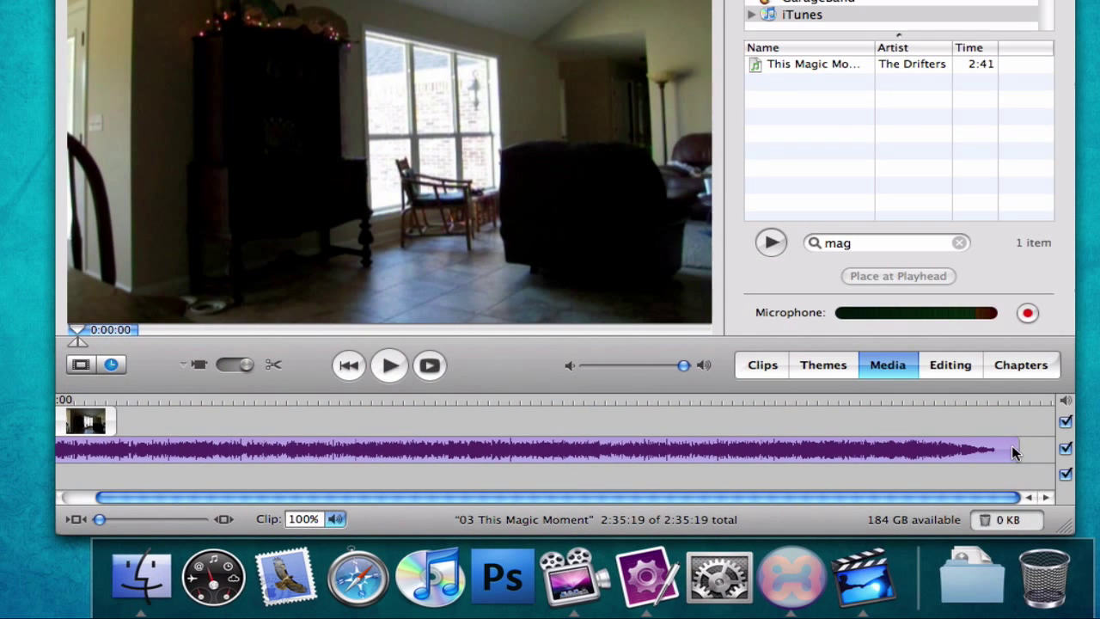
left_click_drag(1013, 451, 114, 456)
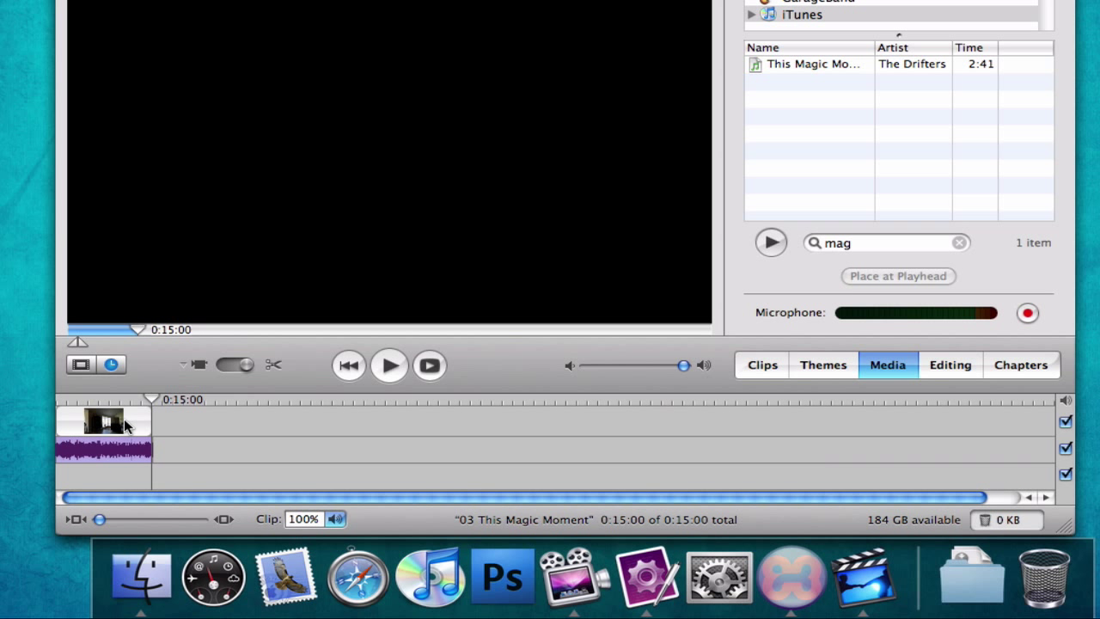
Switch to the clip viewer, select the my video clip, and play the movie in the preview
left_click(82, 364)
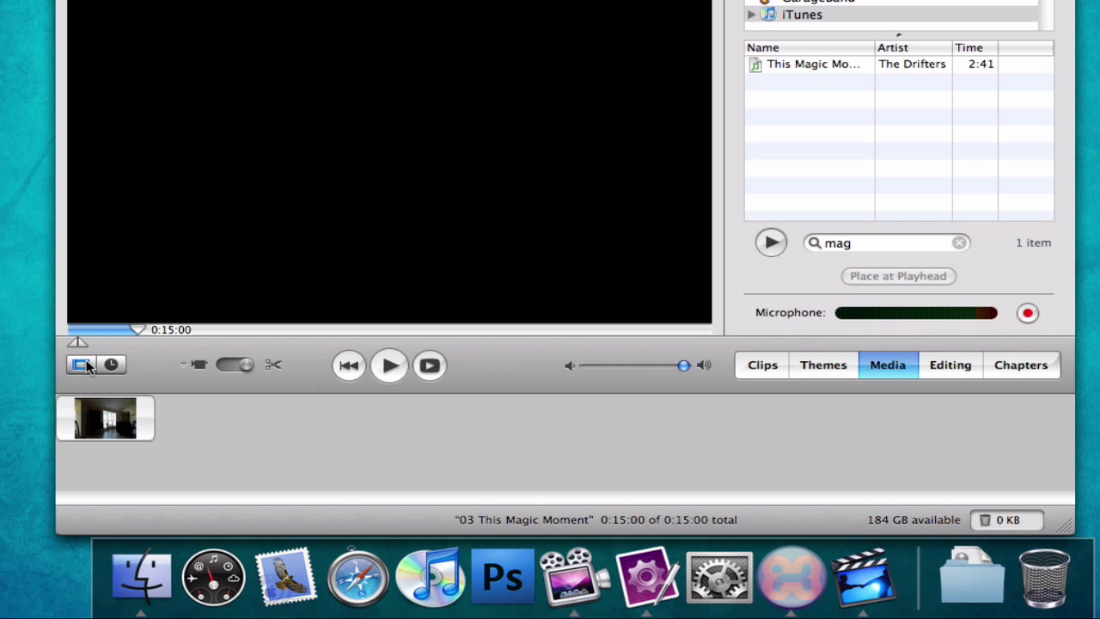
left_click(119, 406)
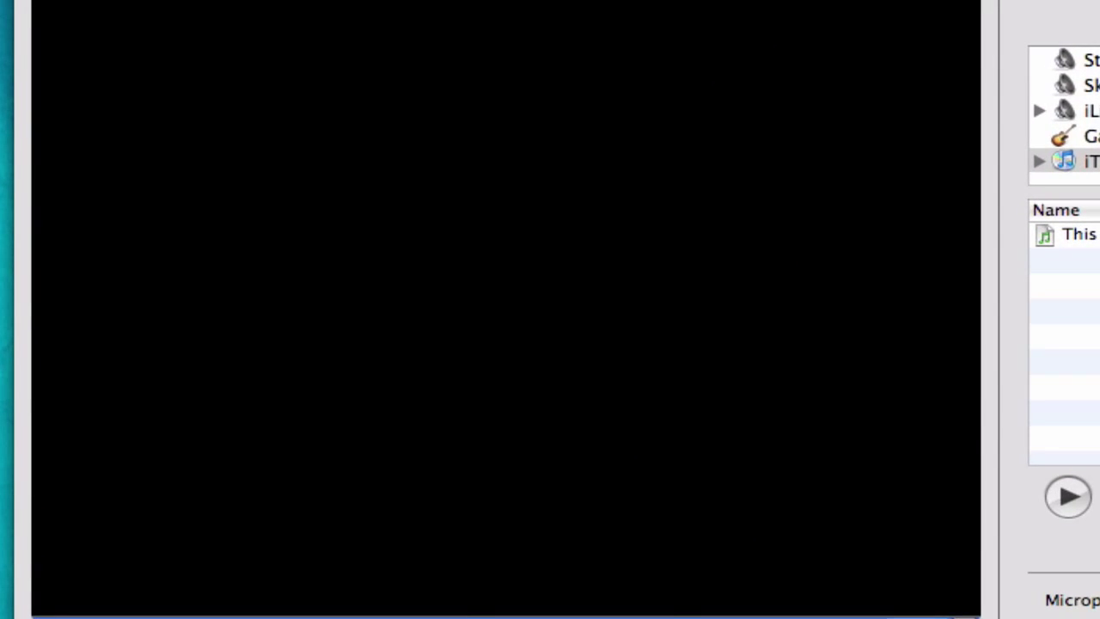
key("space")
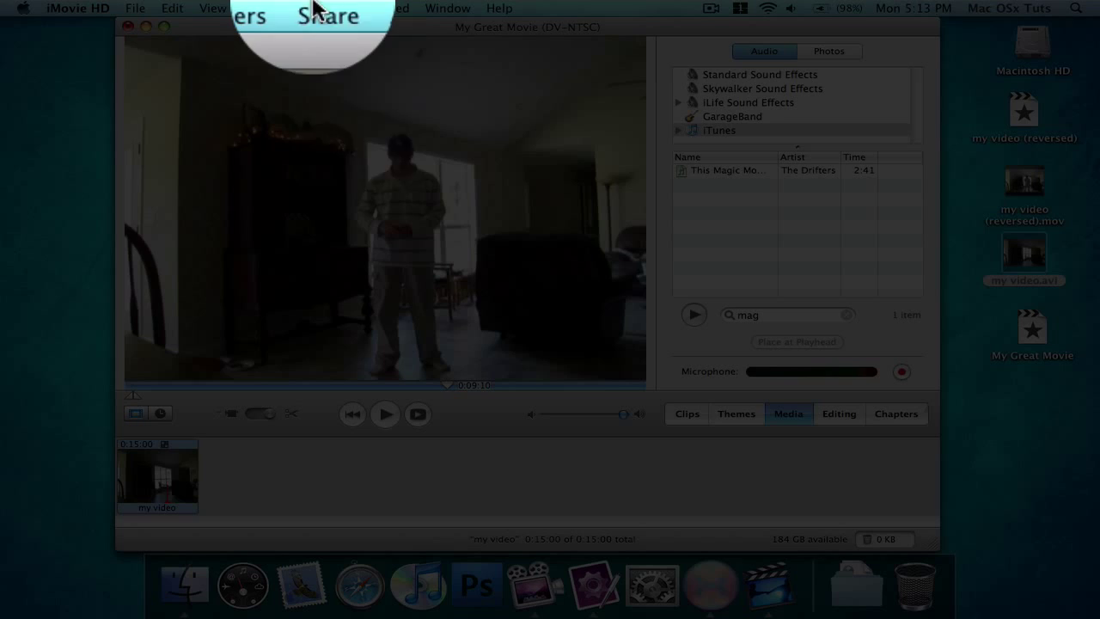
Share to QuickTime with Compress movie for set to Expert Settings, opening the save dialog
left_click(320, 8)
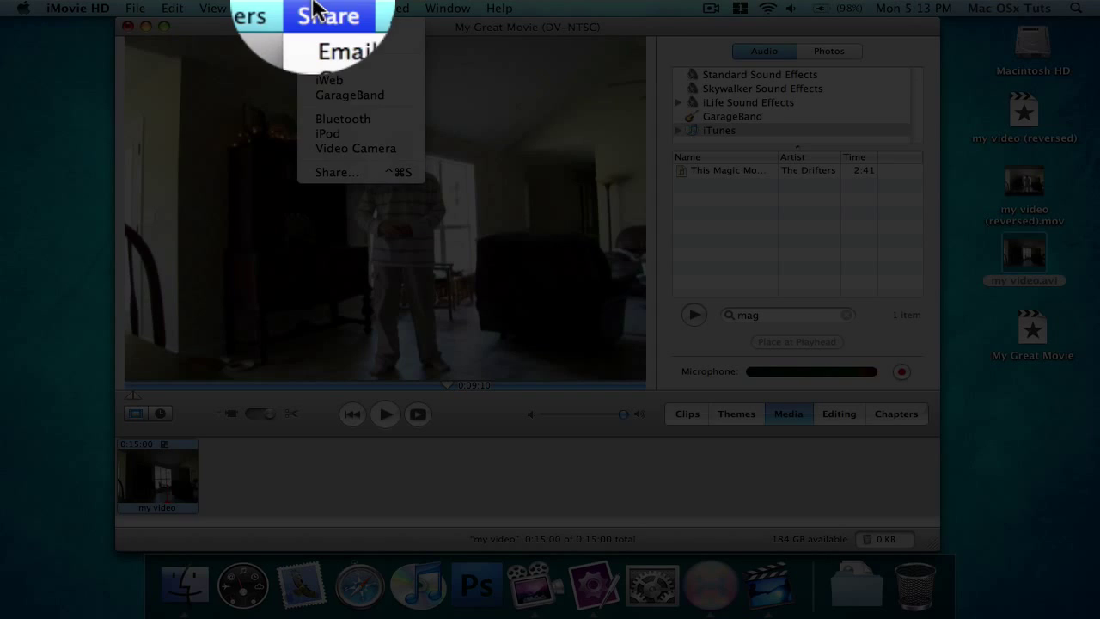
left_click(336, 70)
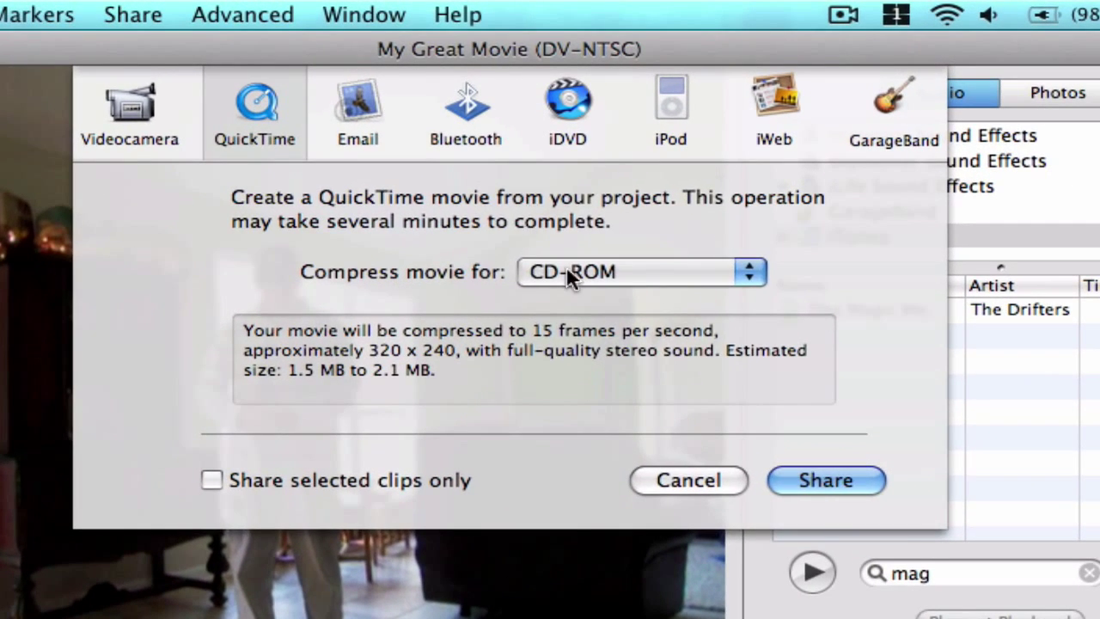
left_click(567, 266)
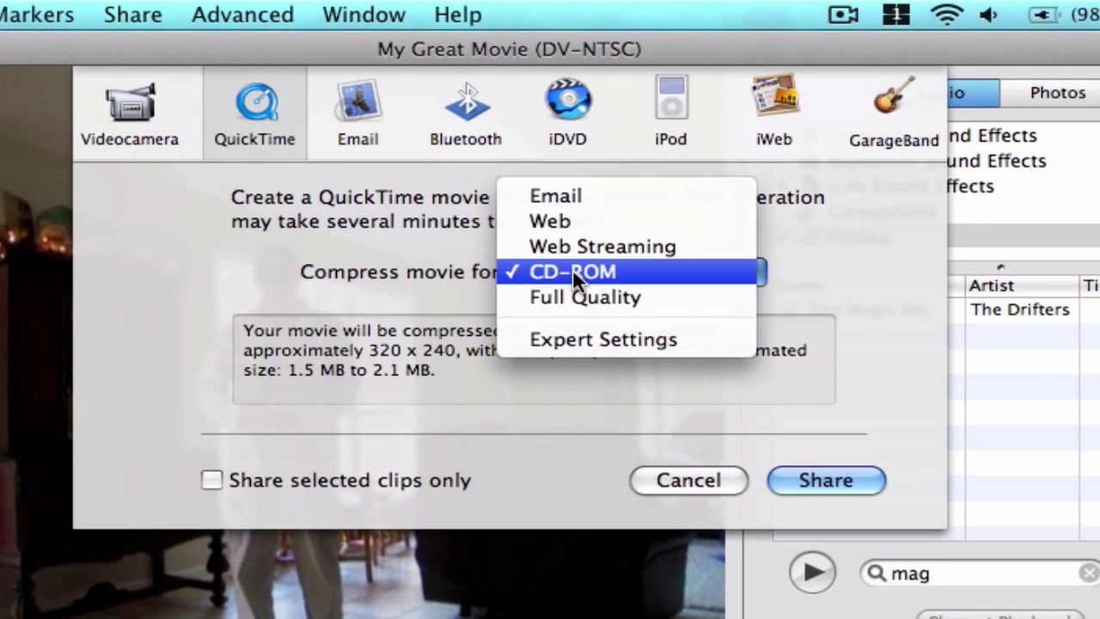
left_click(616, 337)
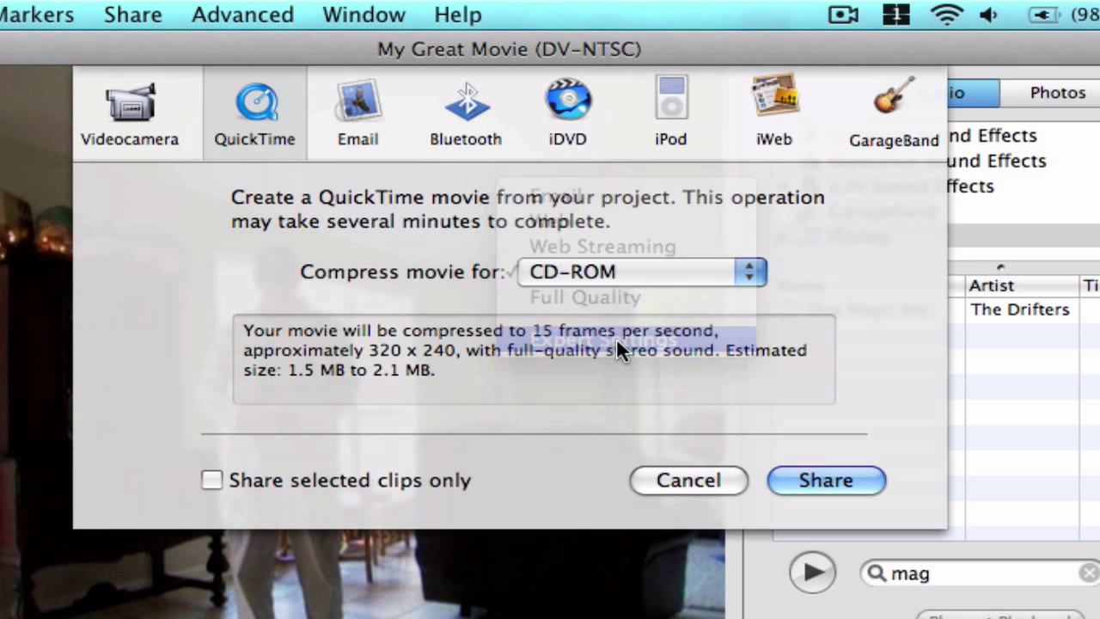
left_click(792, 479)
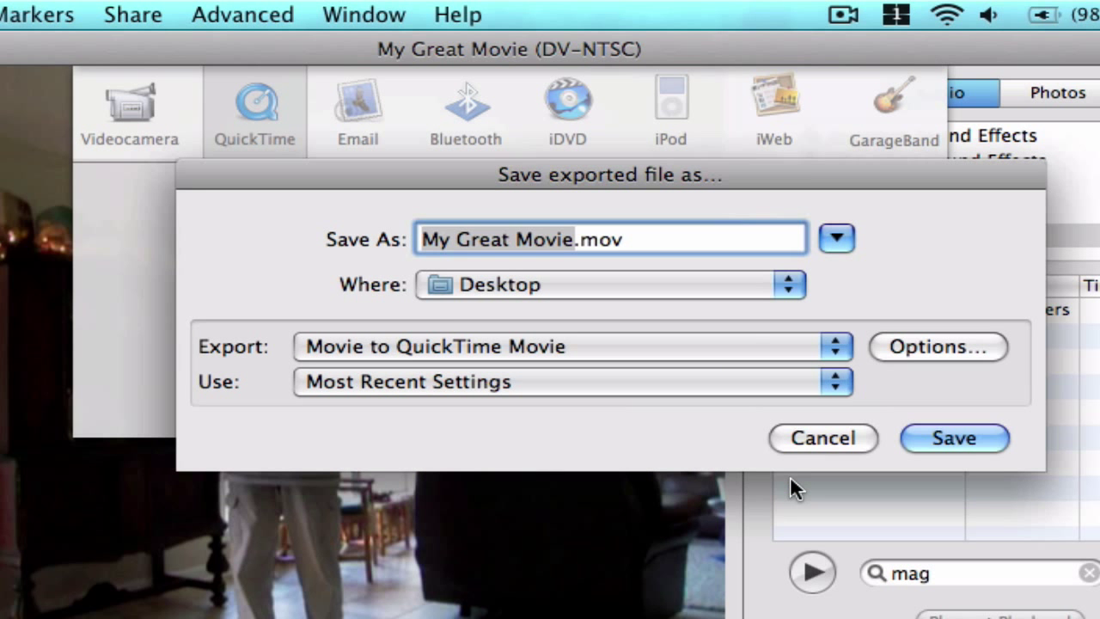
Keep H.264 video compression and set the export size to HD 1280 x 720 16:9
left_click(936, 345)
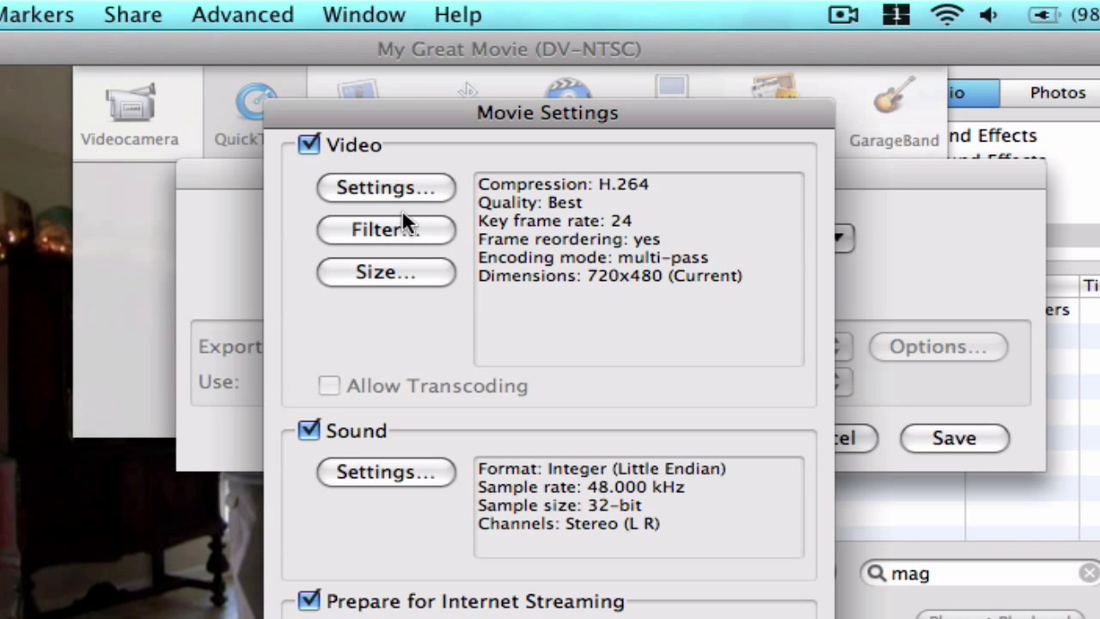
left_click(385, 190)
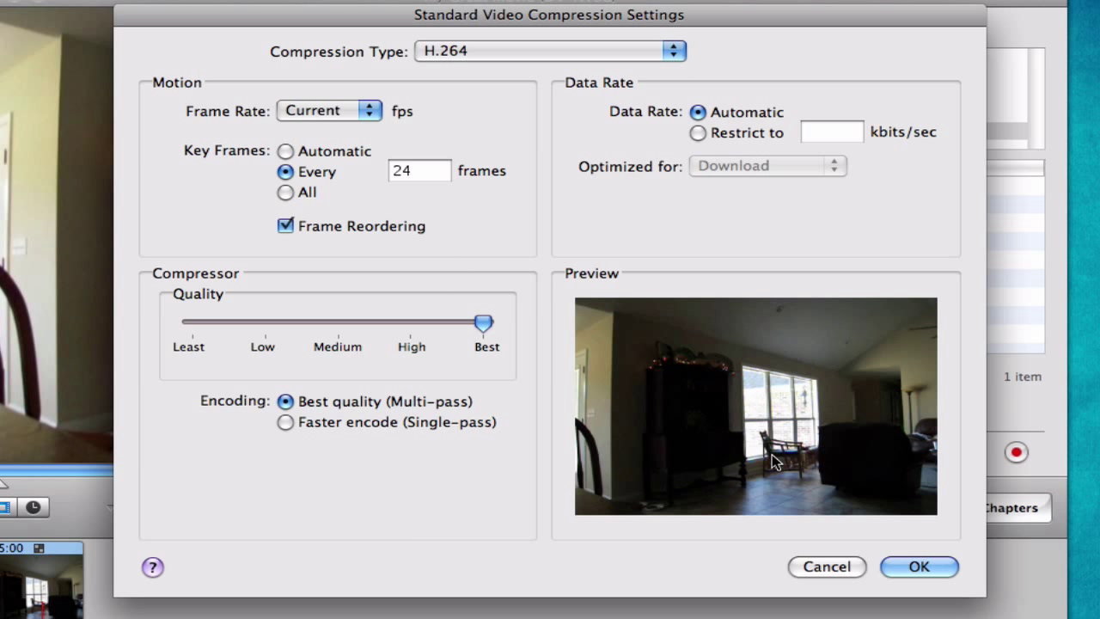
left_click(943, 566)
left_click(429, 163)
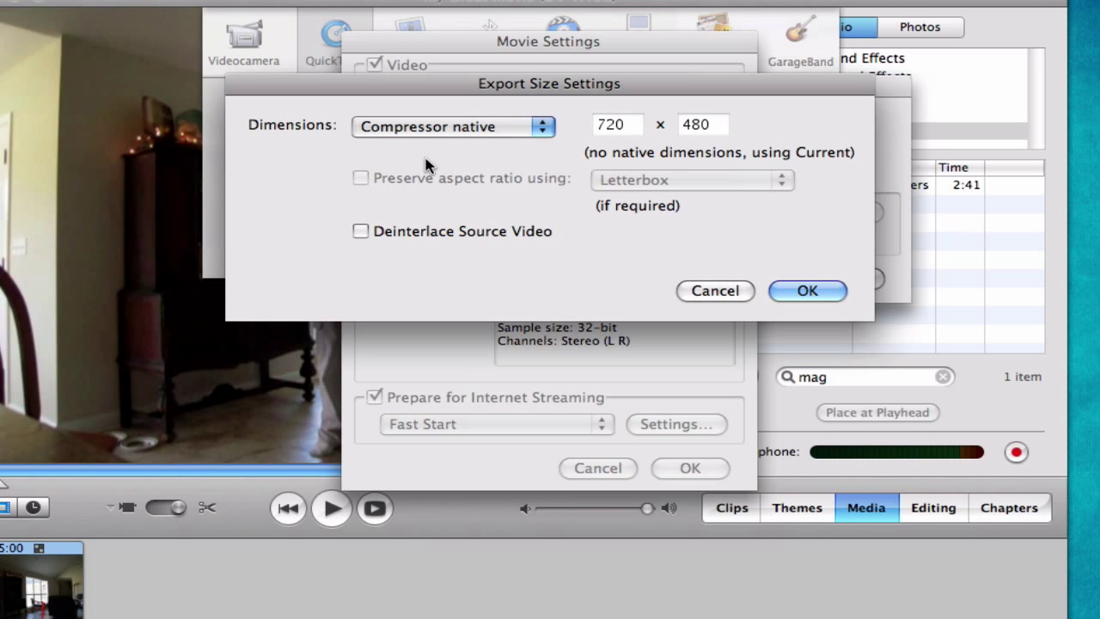
left_click(505, 121)
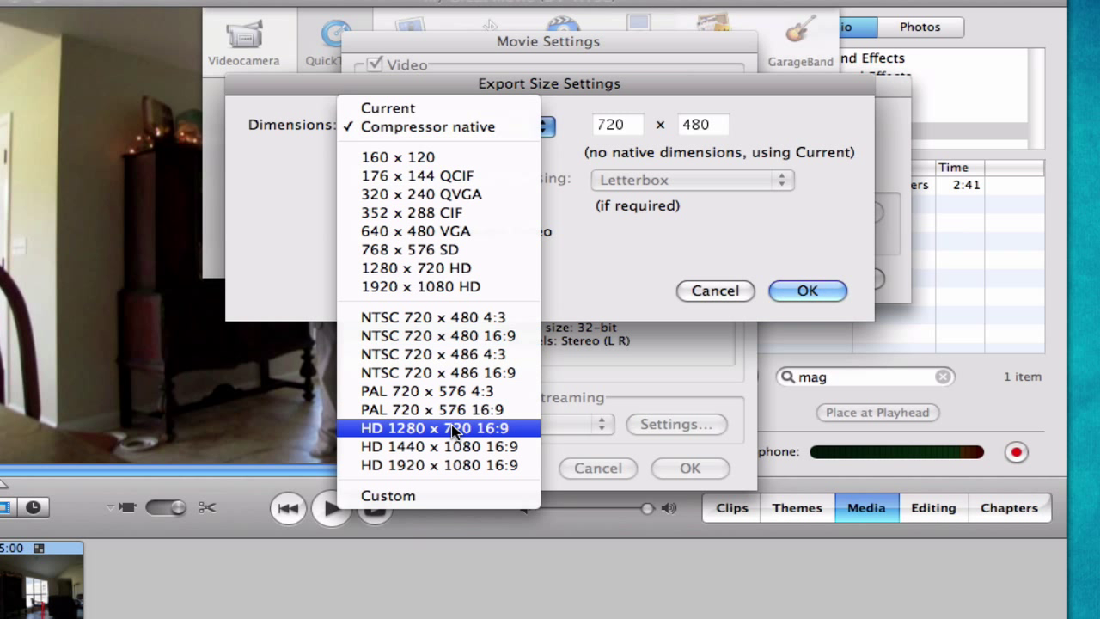
left_click(498, 428)
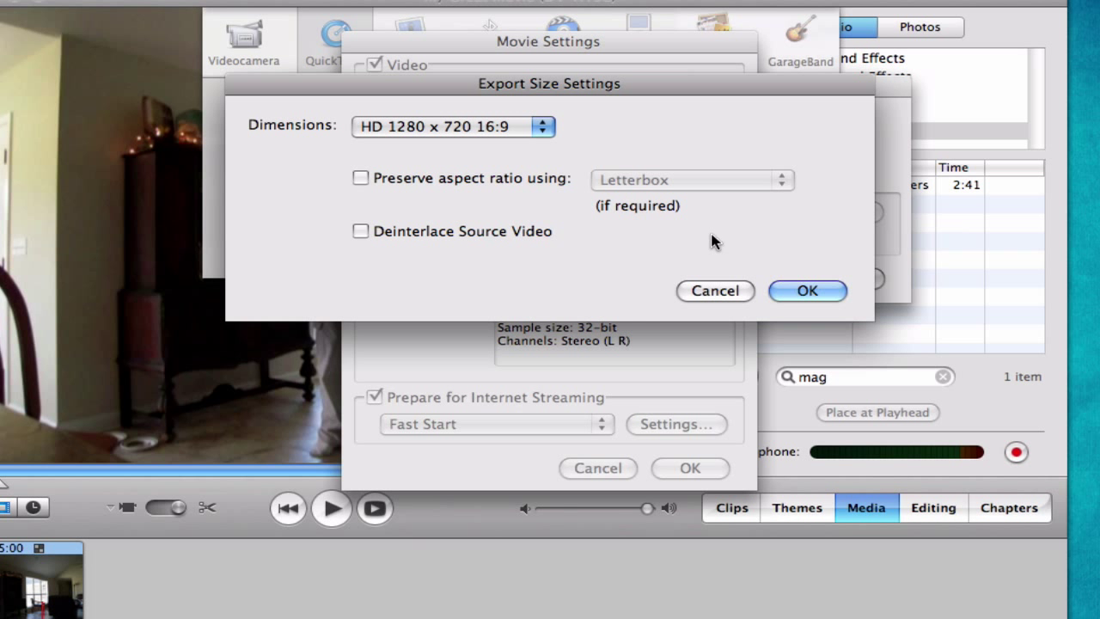
left_click(807, 290)
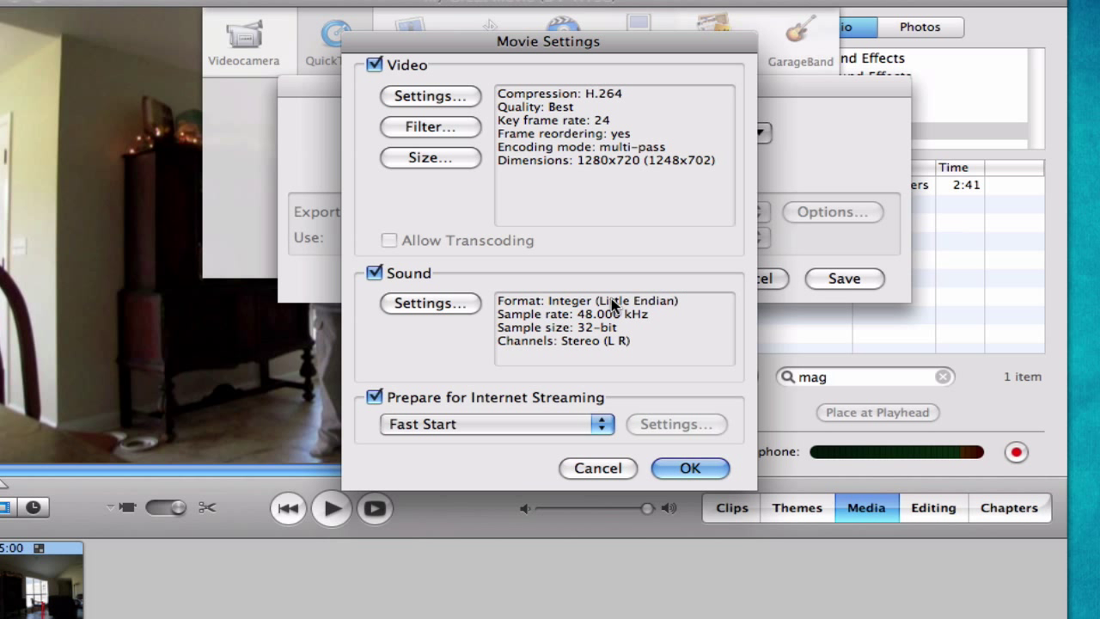
Keep the sound export at Best render quality and 32-bit sample size
left_click(444, 301)
left_click(591, 282)
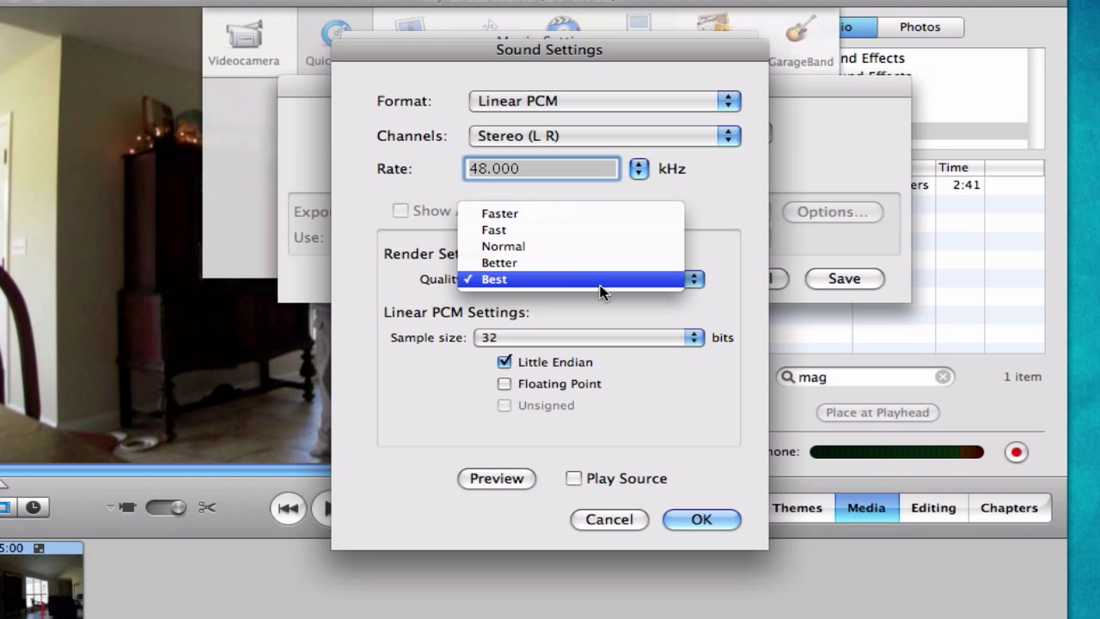
left_click(601, 281)
left_click(516, 338)
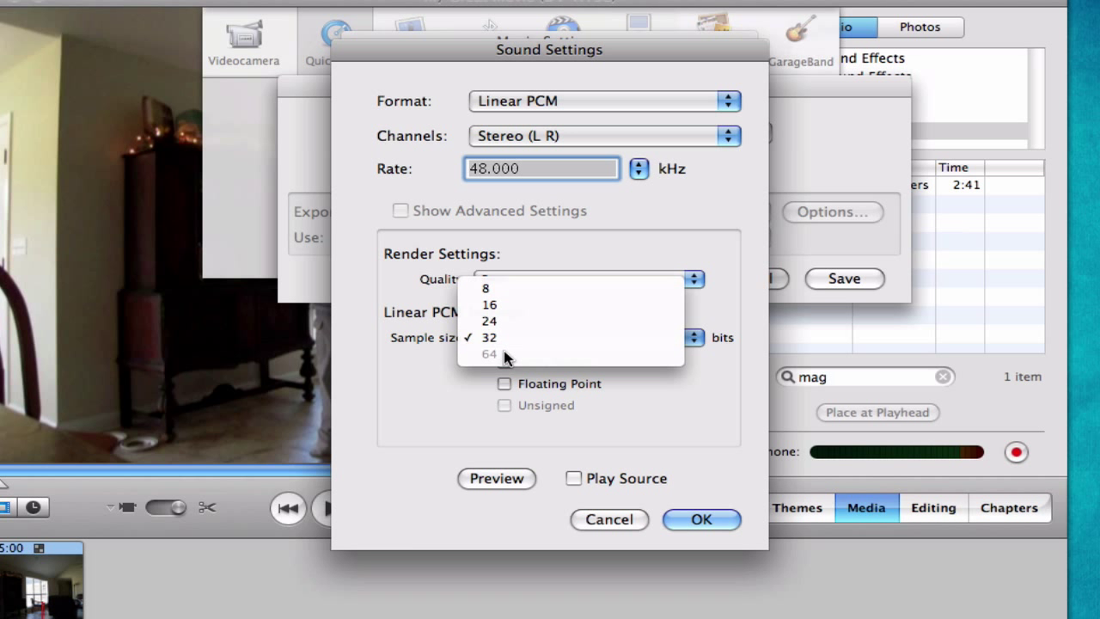
left_click(478, 335)
left_click(695, 521)
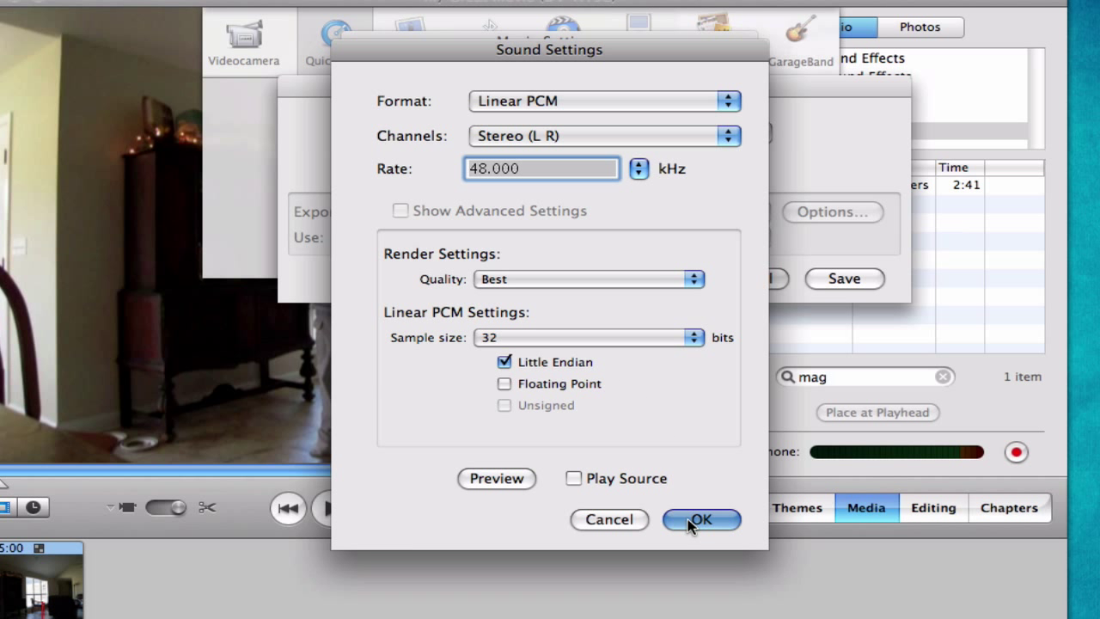
Save the export as My Great Movie.mov on the Desktop, then dismiss the compression progress sheet
left_click(676, 467)
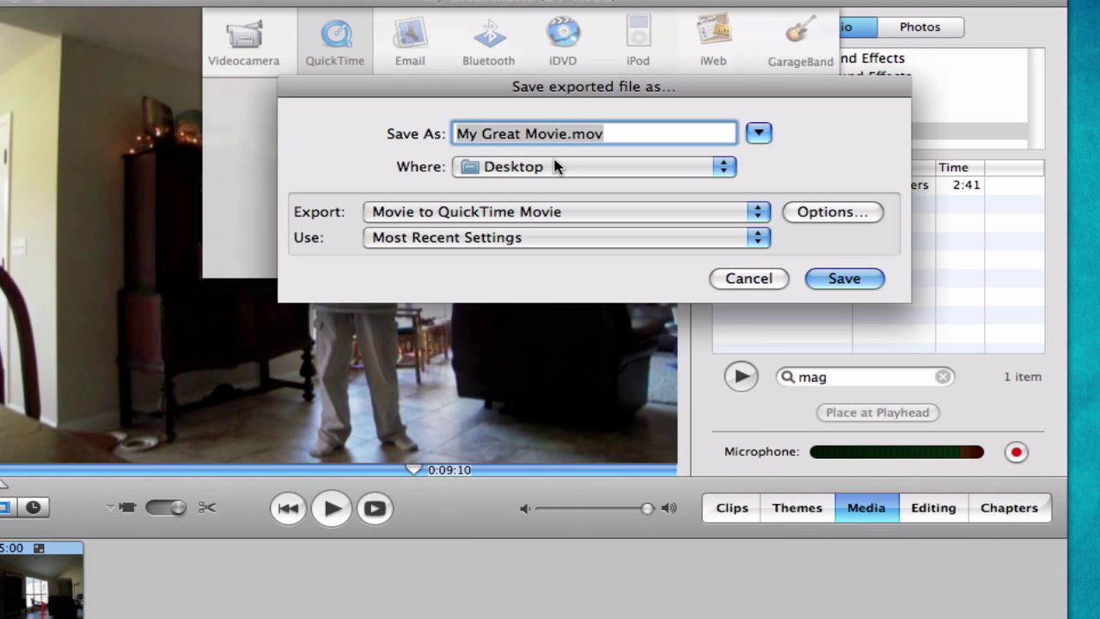
left_click(844, 278)
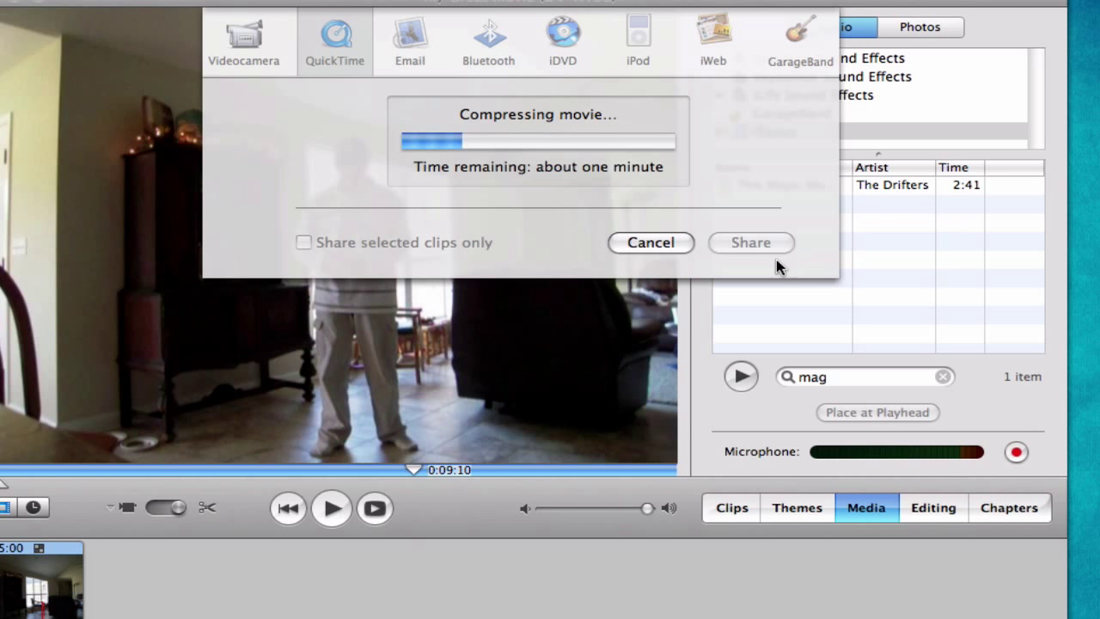
left_click(676, 241)
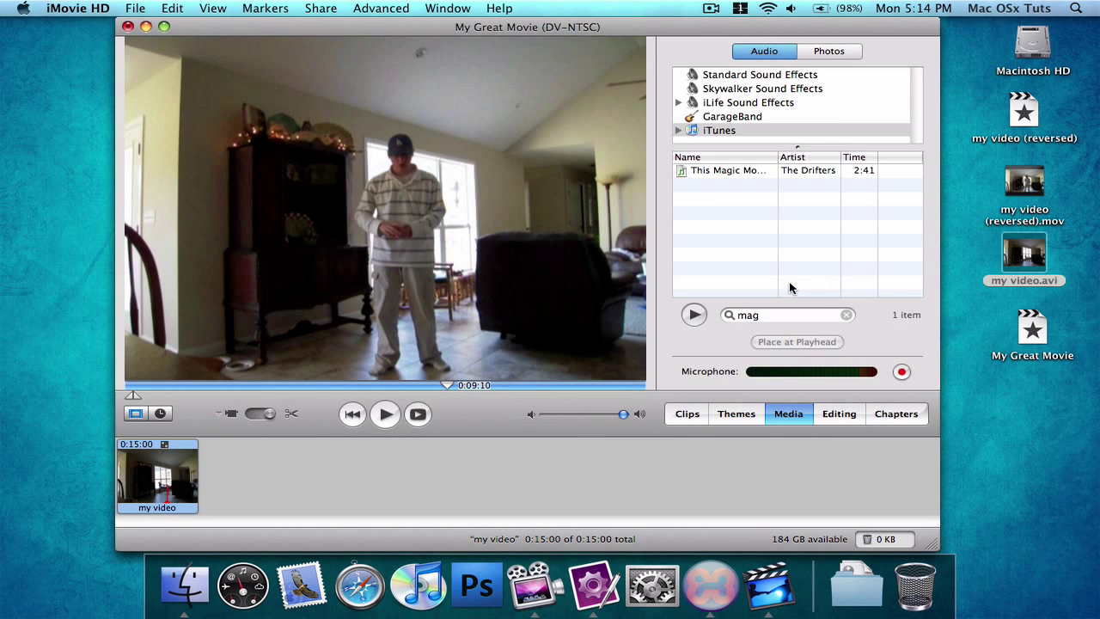
Quit iMovie HD, answer the save prompt, and deselect my video.avi on the desktop
left_click(110, 7)
left_click(146, 236)
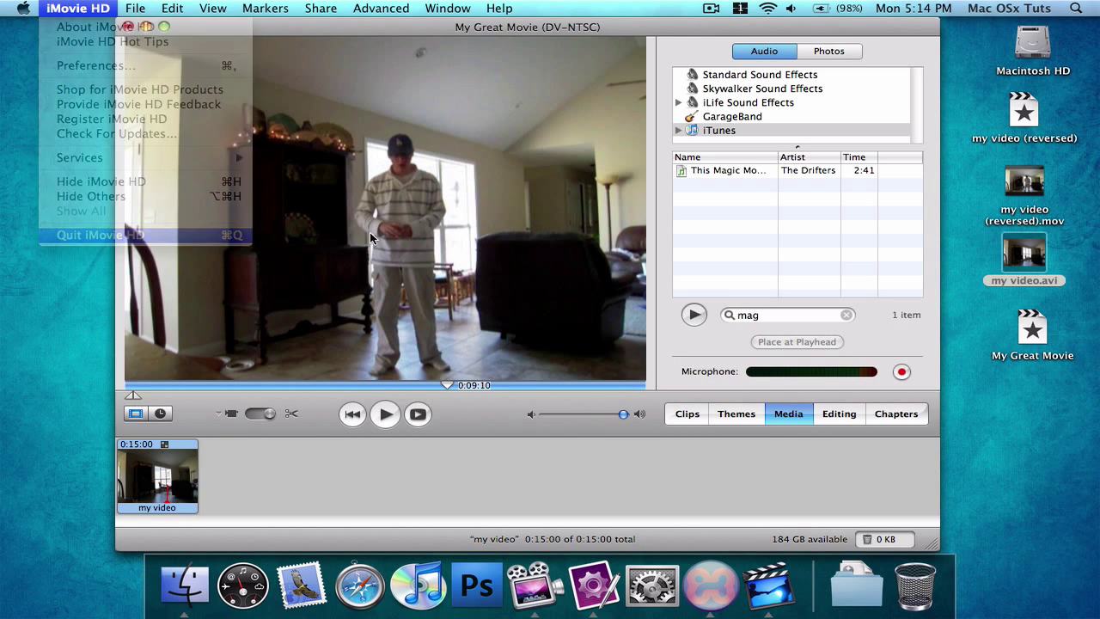
left_click(468, 114)
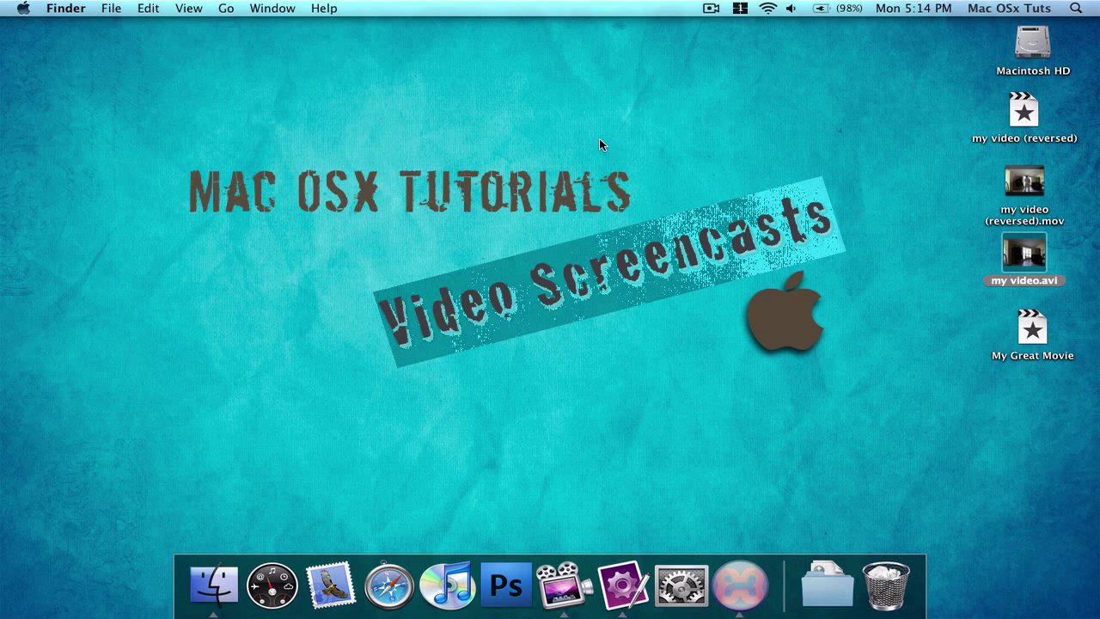
left_click(629, 153)
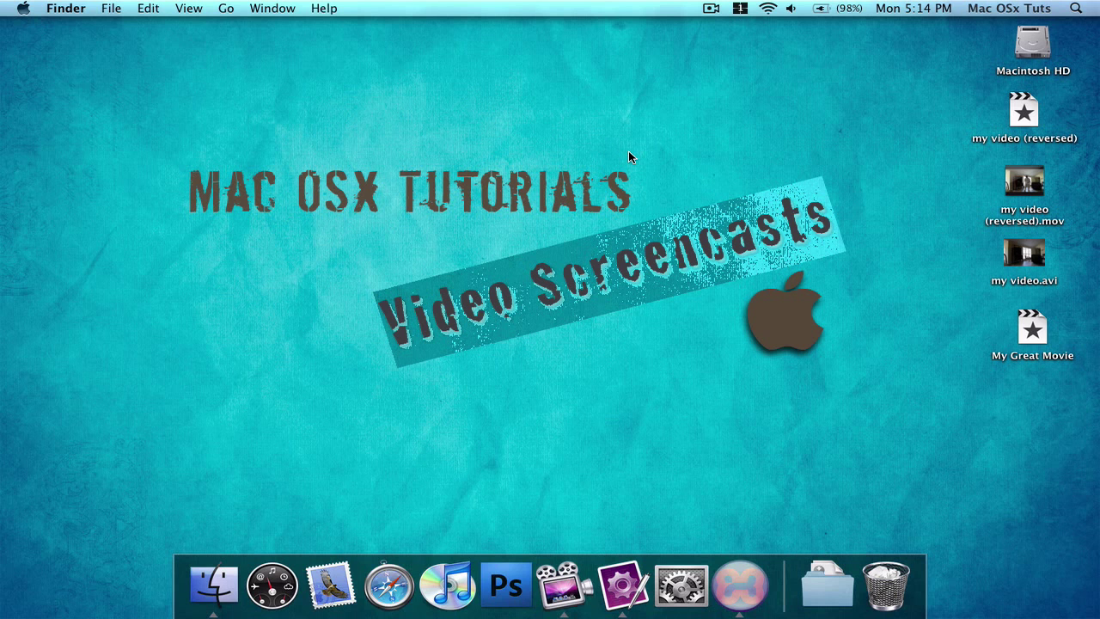